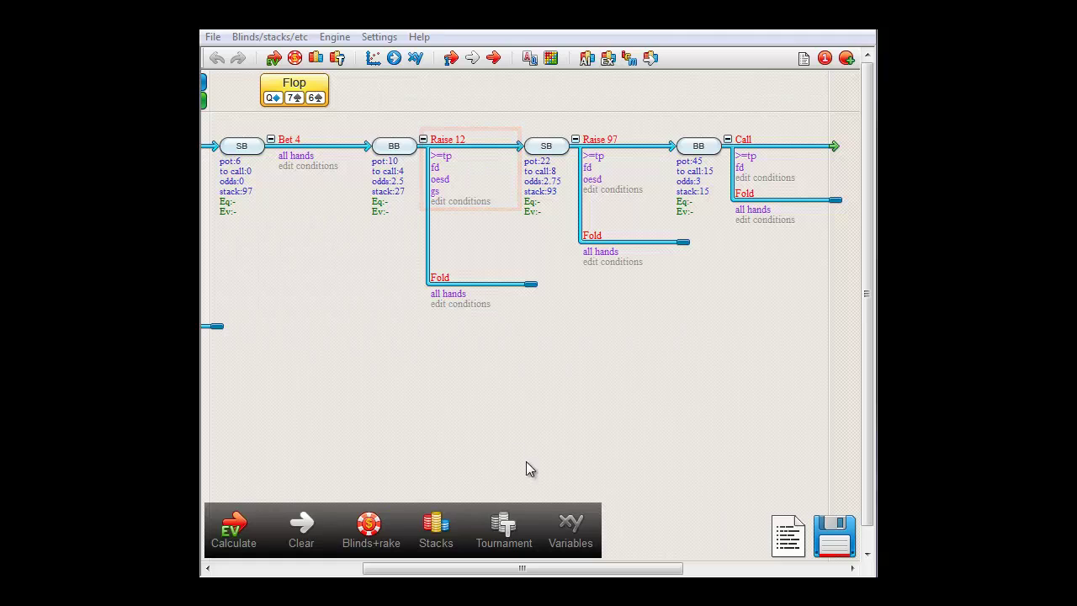
Change the BB raise amount from 12 to 10 and recalculate the tree's EVs
left_click(450, 142)
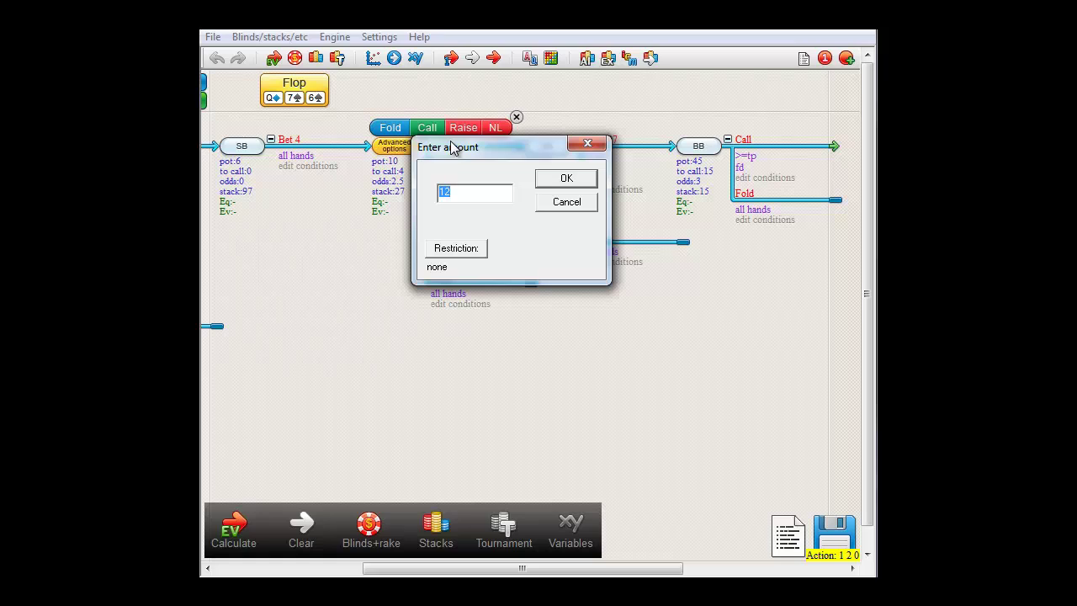
type("10")
key("Return")
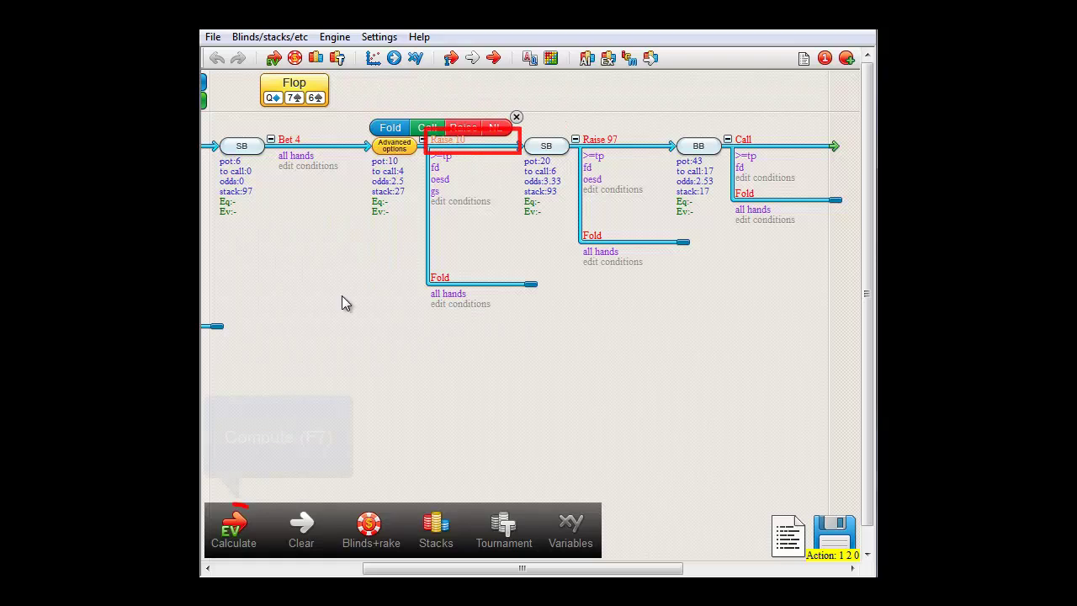
left_click(237, 528)
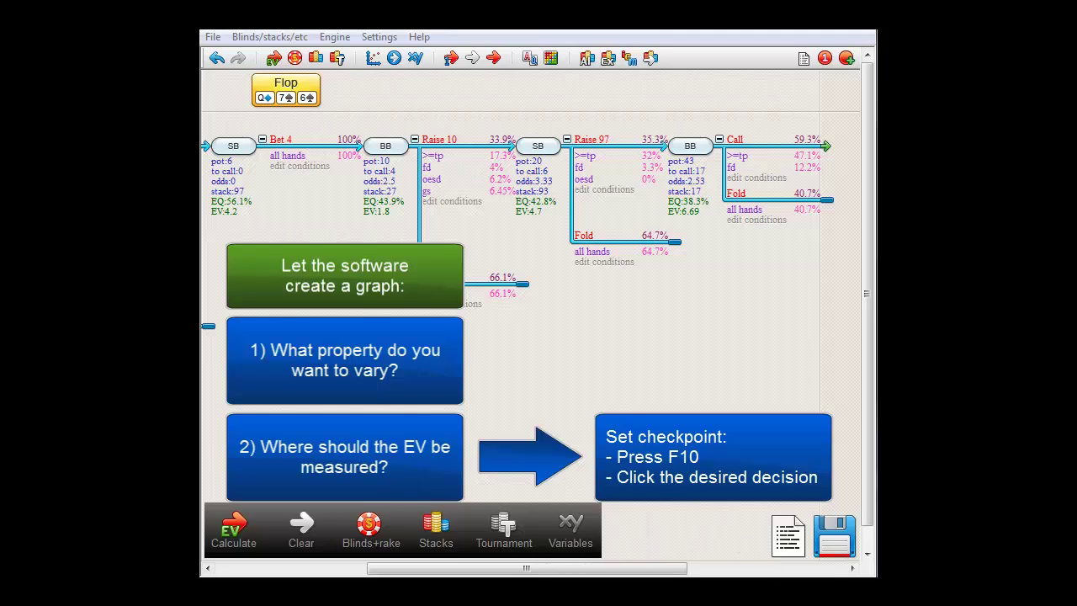
Attach an EV checkpoint to the BB's decision node
left_click(394, 60)
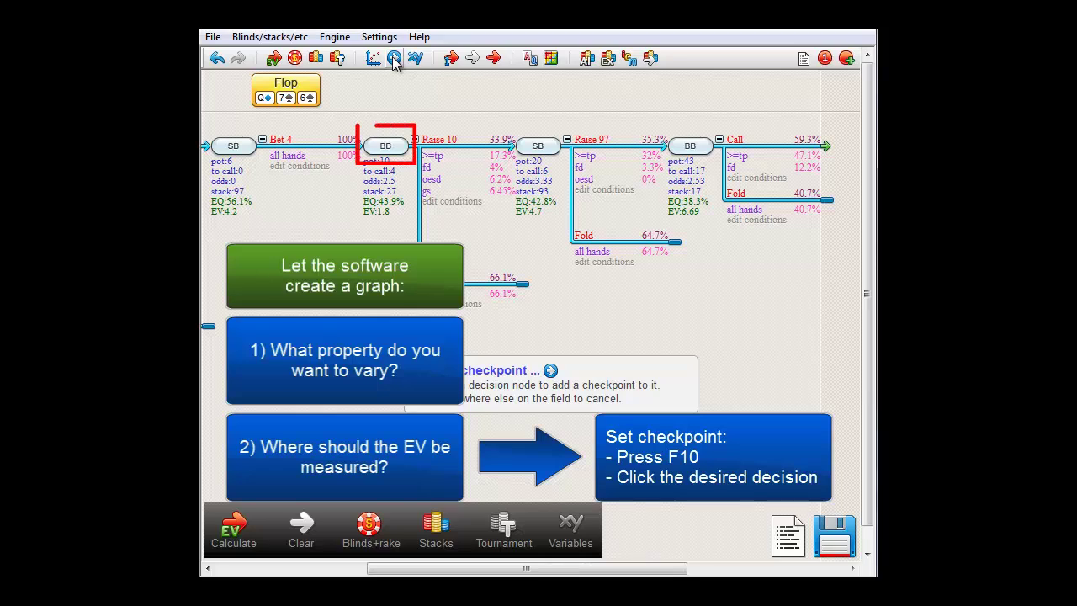
left_click(389, 150)
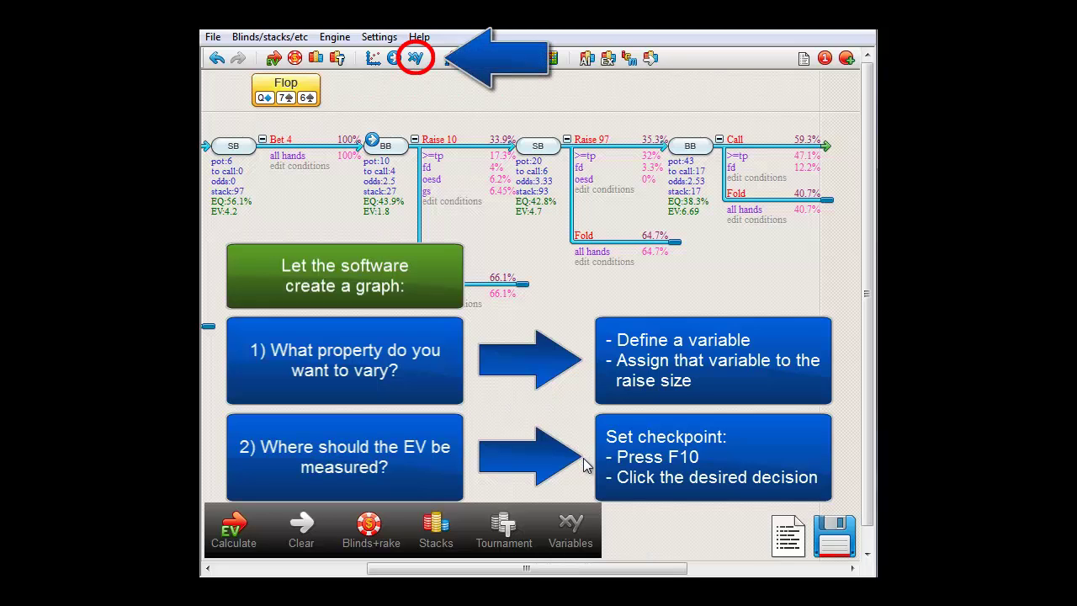
Give variable #1 the value 14 in the Variables list
left_click(567, 523)
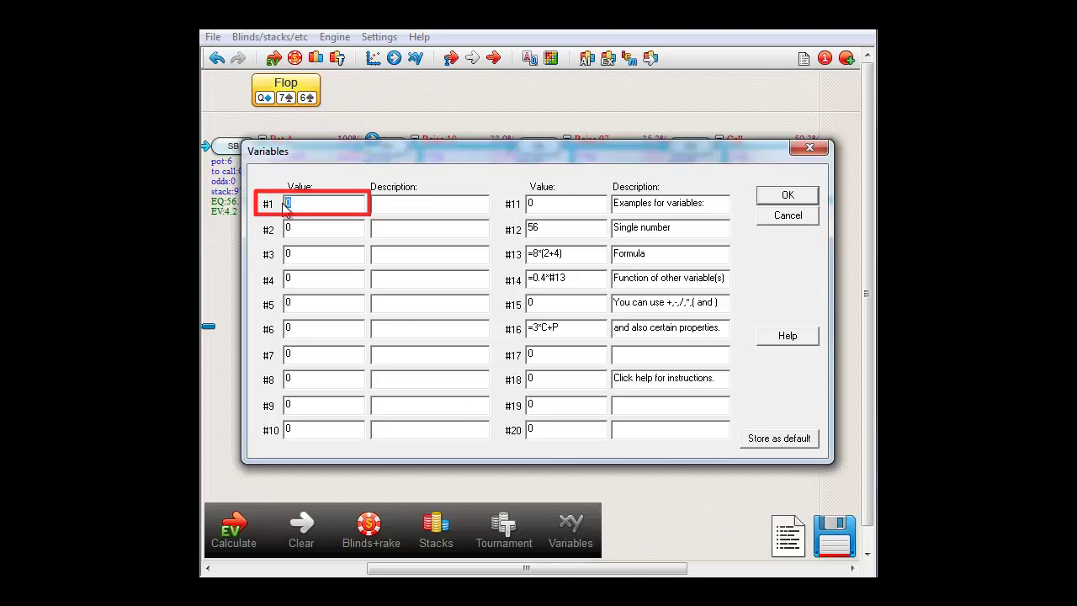
type("14")
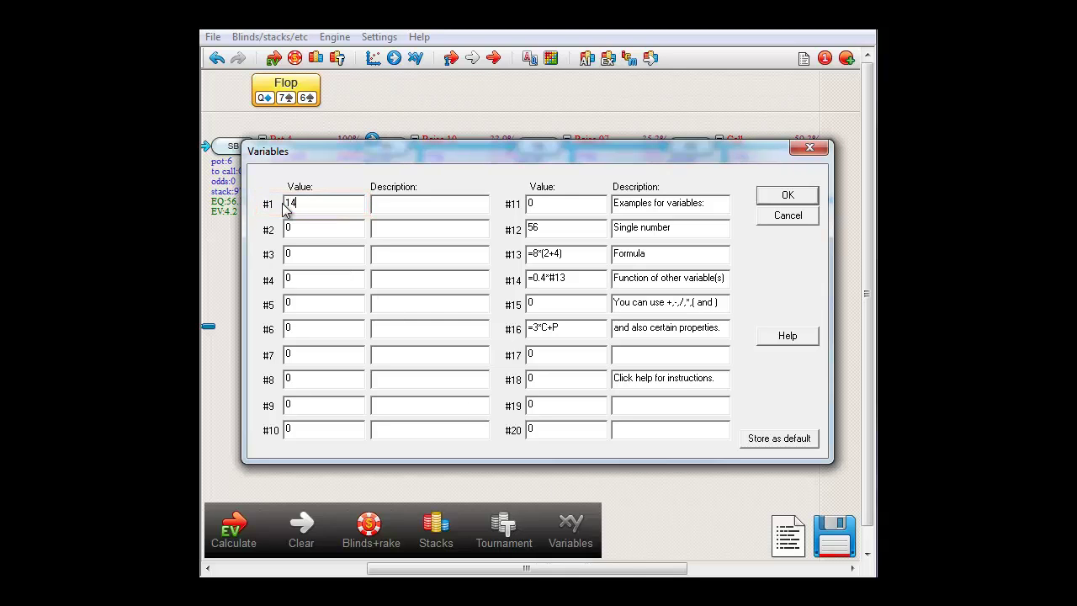
key("Return")
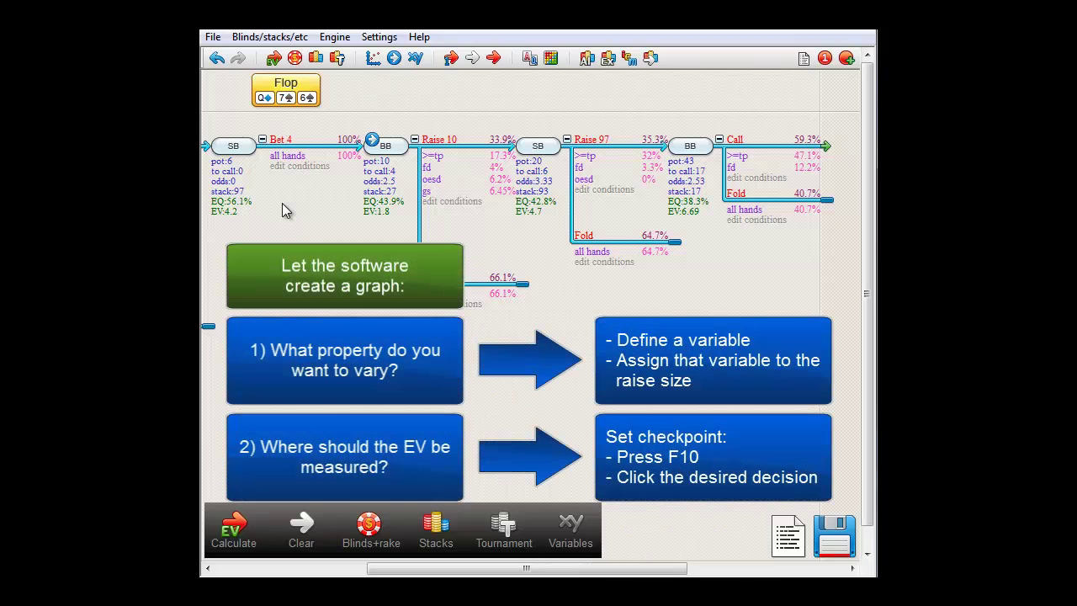
Replace the Raise 10 amount with variable #1 so the node reads Raise 14
mouse_move(425, 145)
double_click(440, 149)
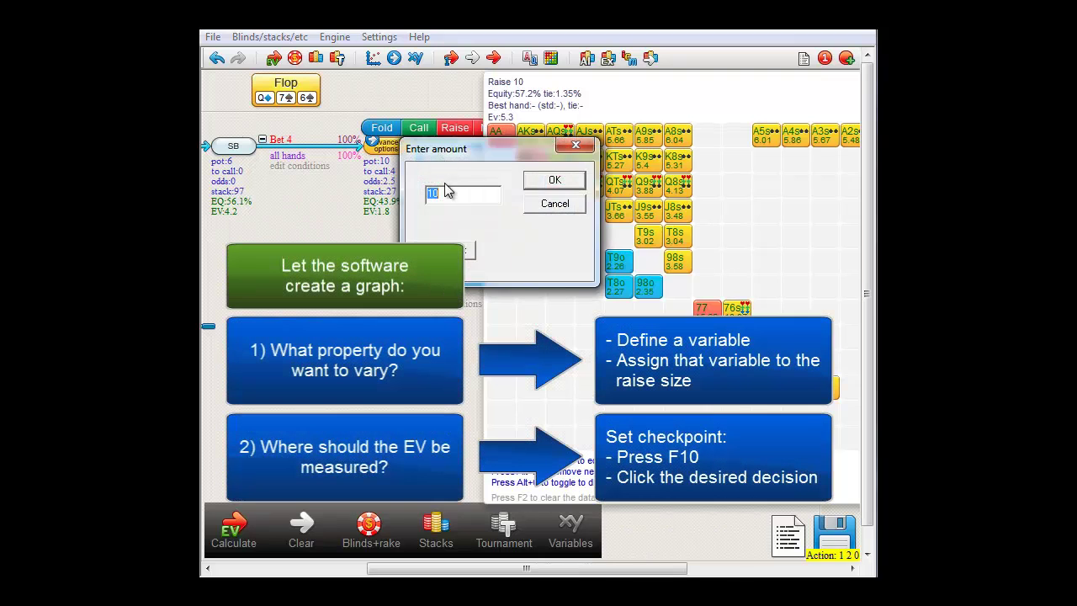
type("#1")
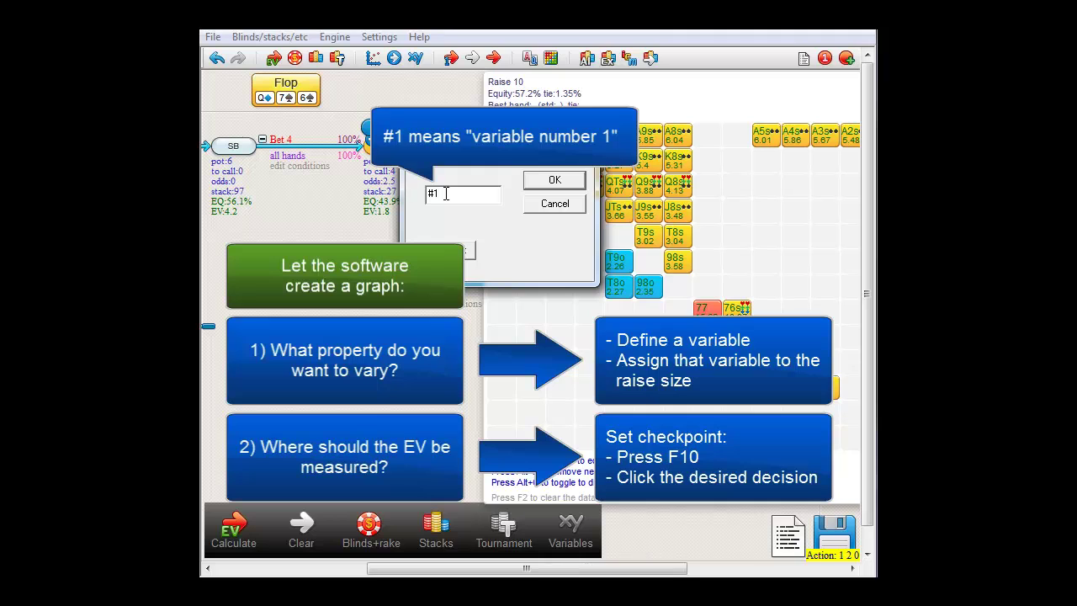
key("Return")
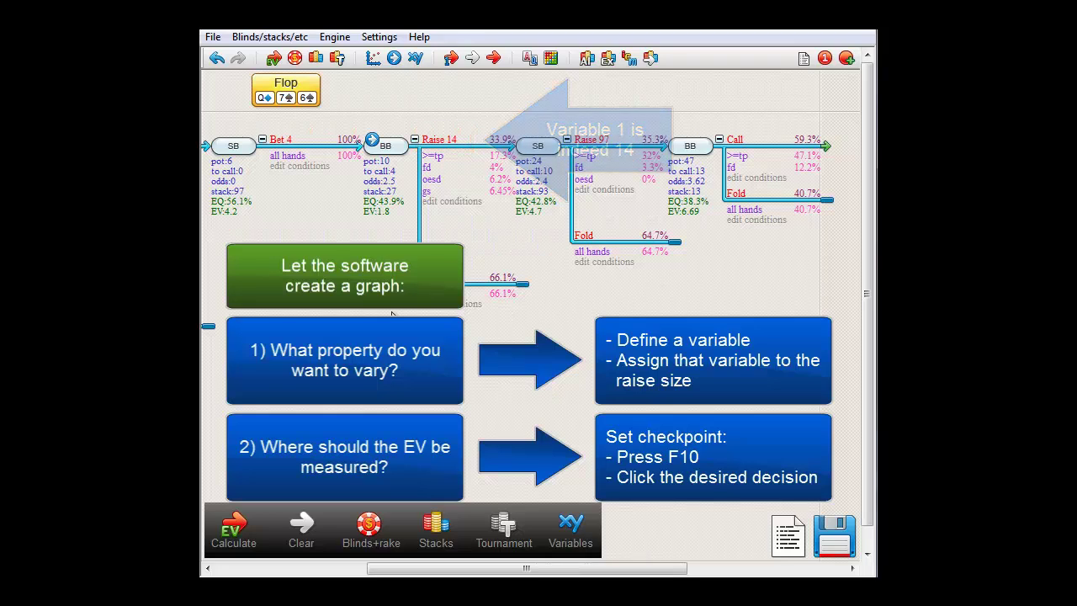
Change variable #1's value from 14 to 15
left_click(575, 526)
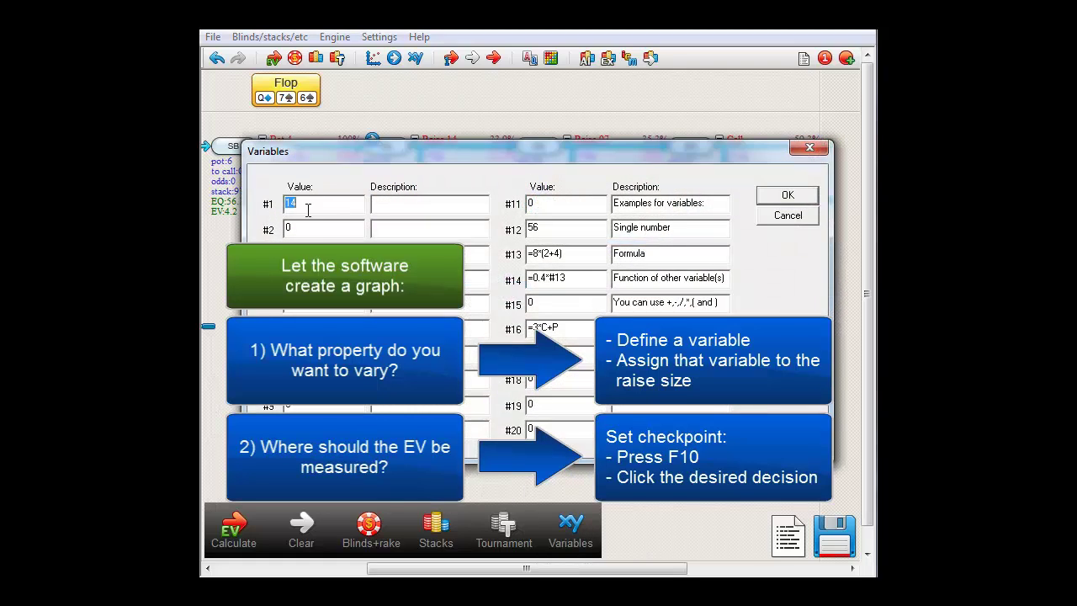
type("15")
key("Return")
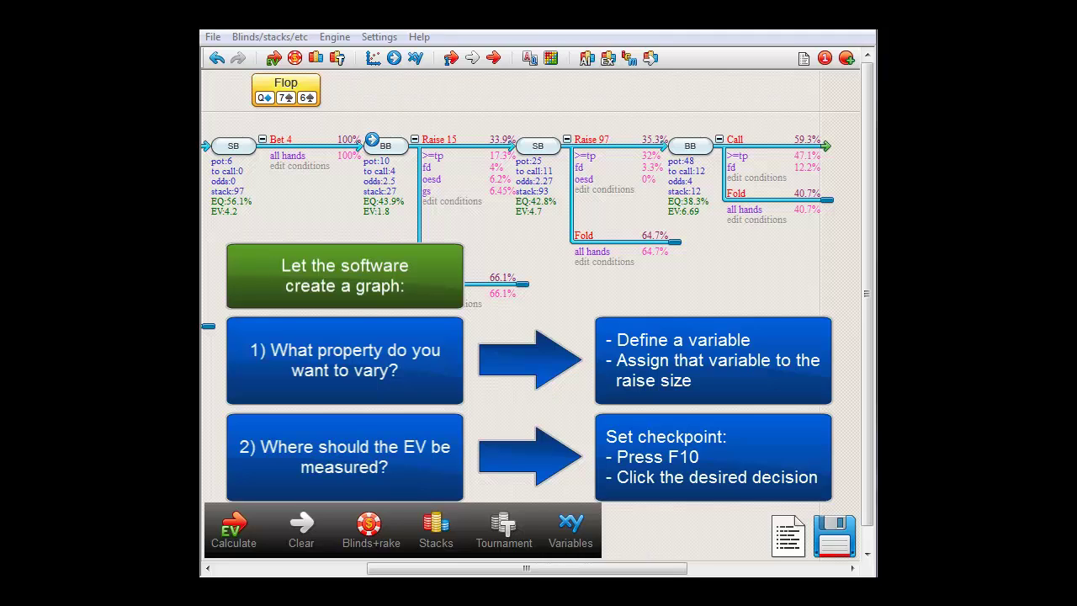
Graph checkpoint EV for variable #1 from 10 to 14 in steps of 1
left_click(373, 57)
left_click(587, 297)
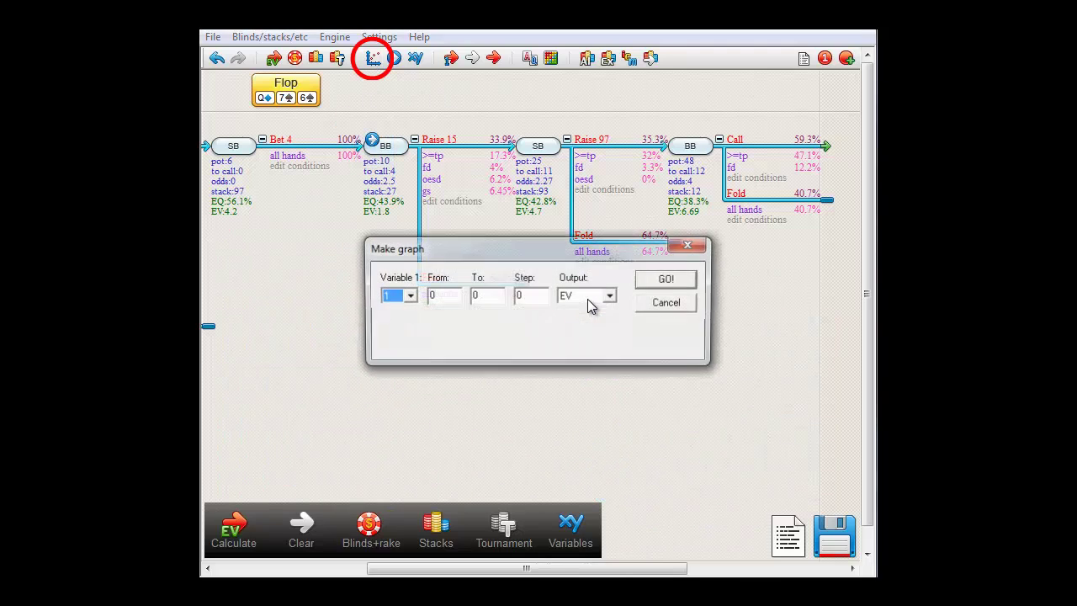
double_click(450, 292)
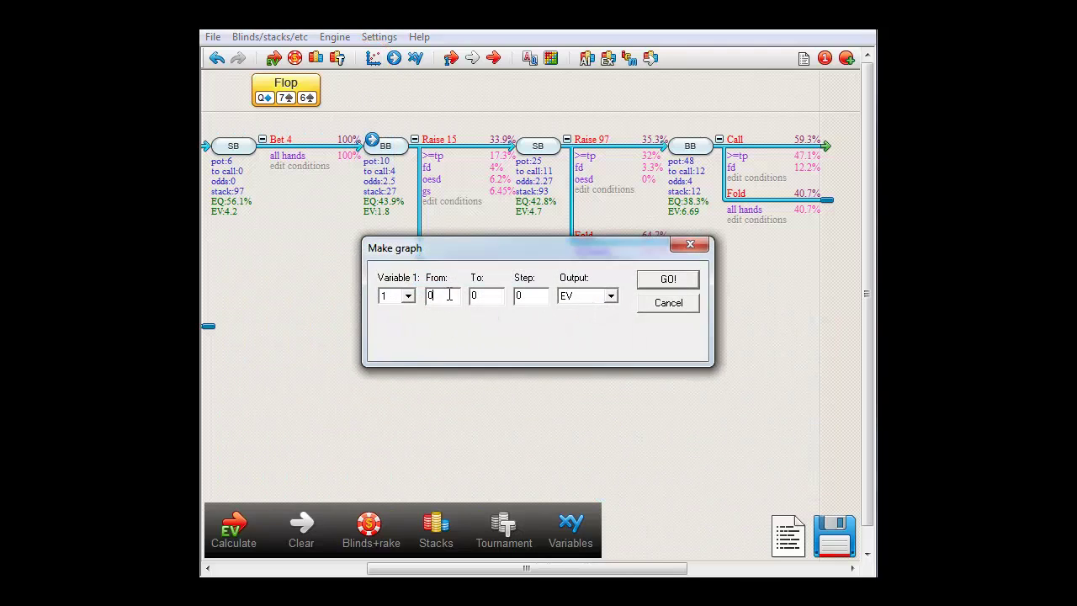
type("10")
key("Tab")
type("14")
key("Tab")
type("1")
left_click(660, 283)
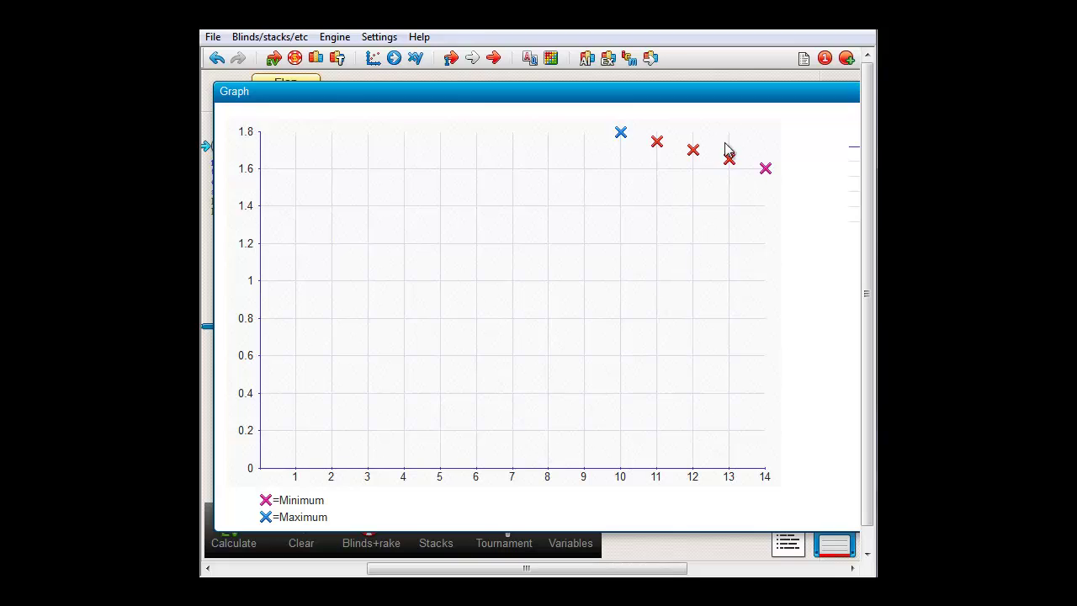
Shift the Graph window left to reveal the X/Y table and show its text output
mouse_move(730, 166)
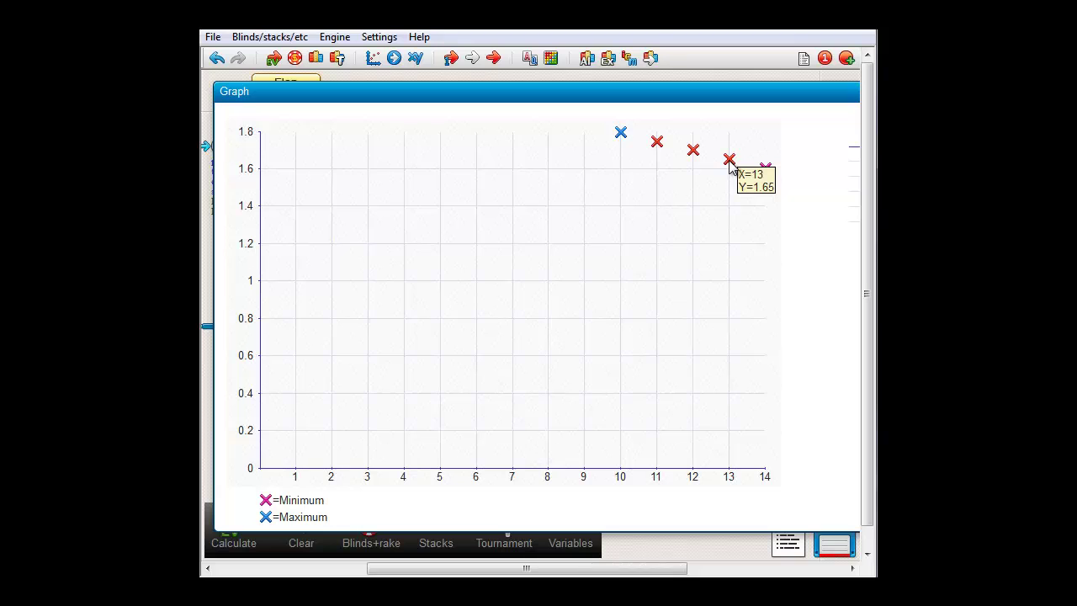
left_click_drag(794, 97, 572, 97)
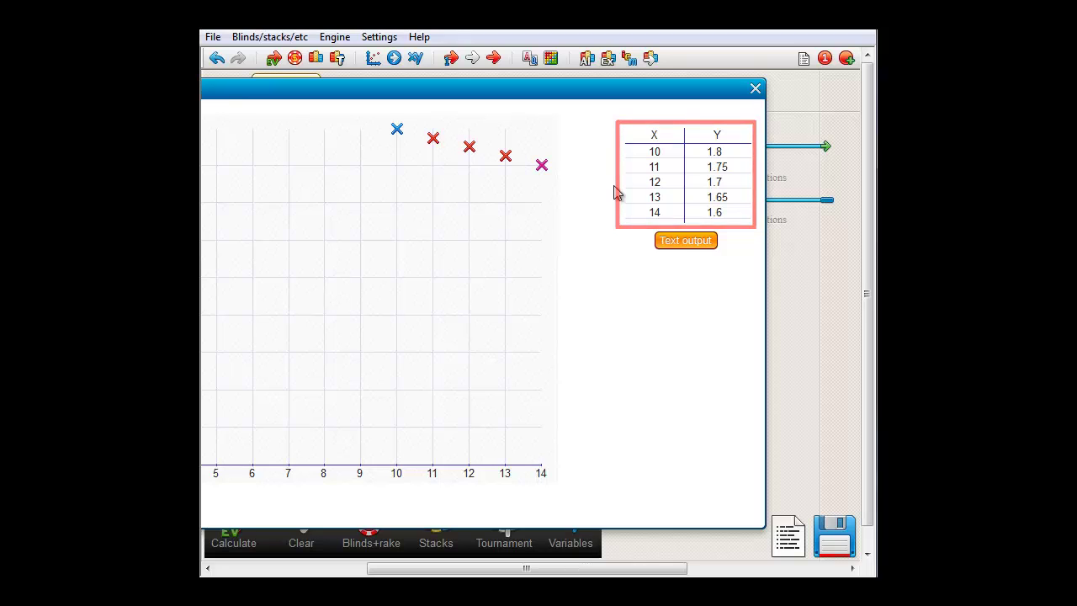
left_click(702, 249)
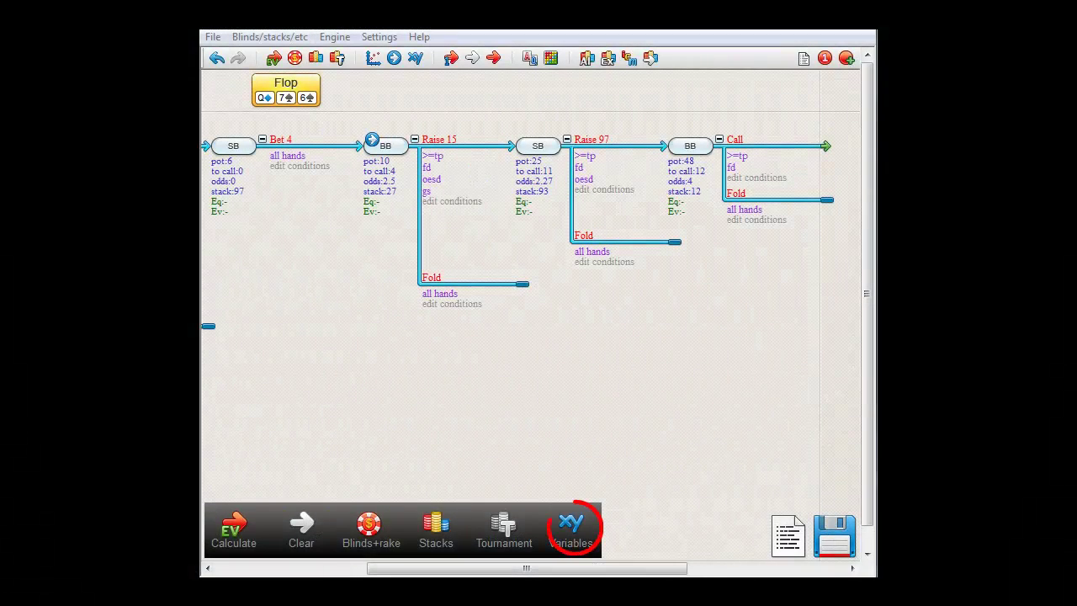
mouse_move(569, 535)
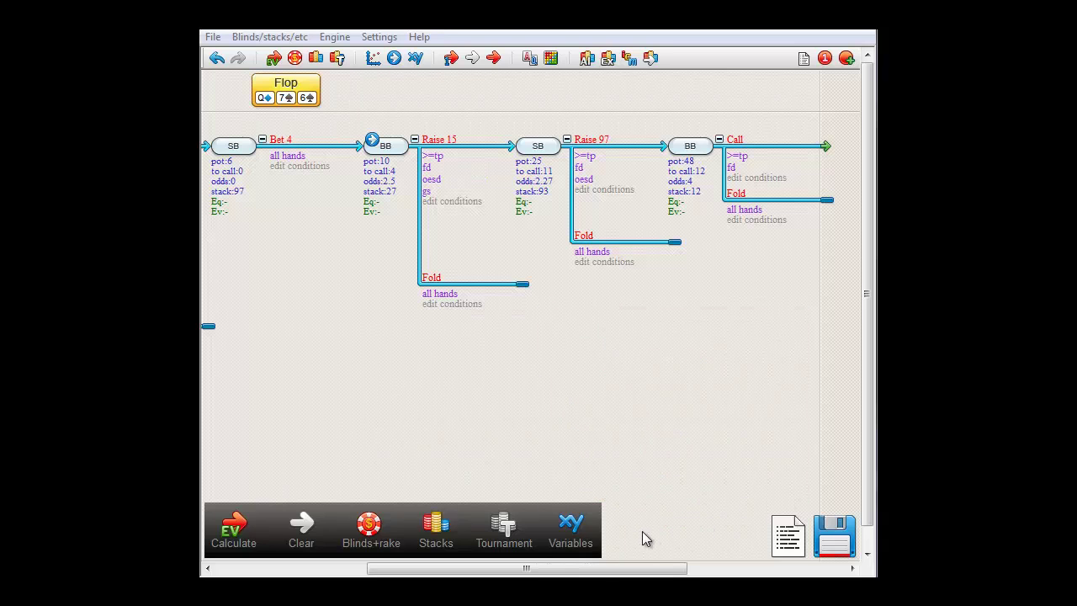
Set the BB's Raise 15 amount to variable #2
left_click(575, 530)
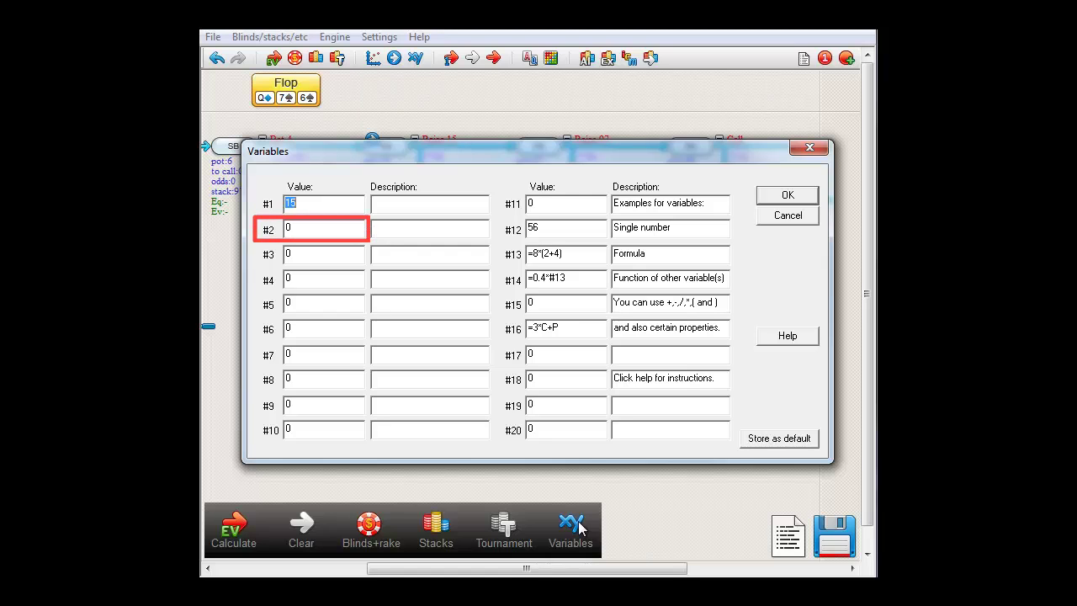
left_click(784, 201)
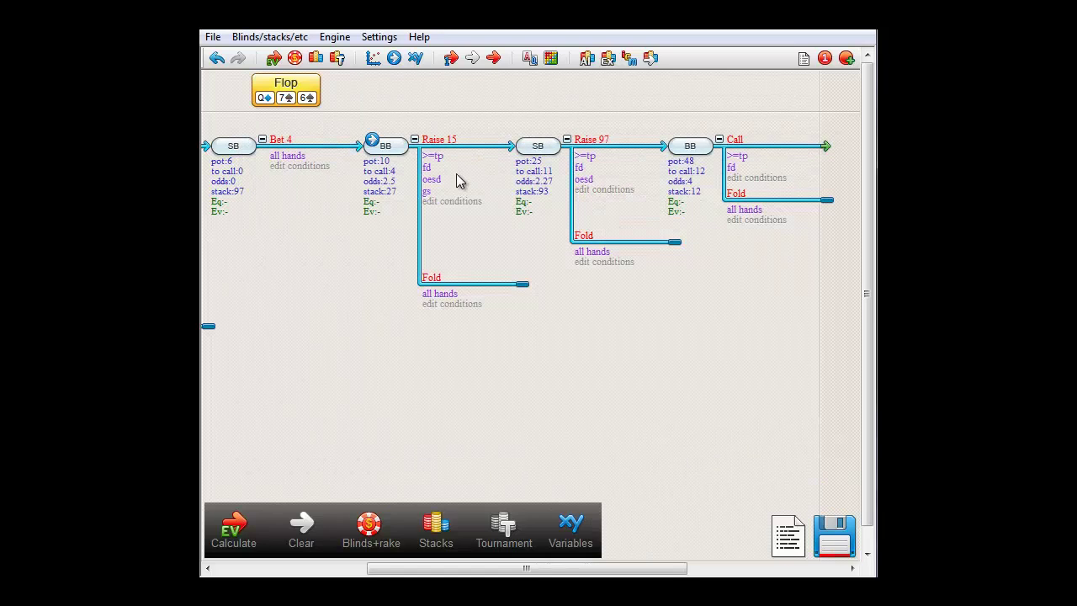
left_click(445, 145)
type("#2")
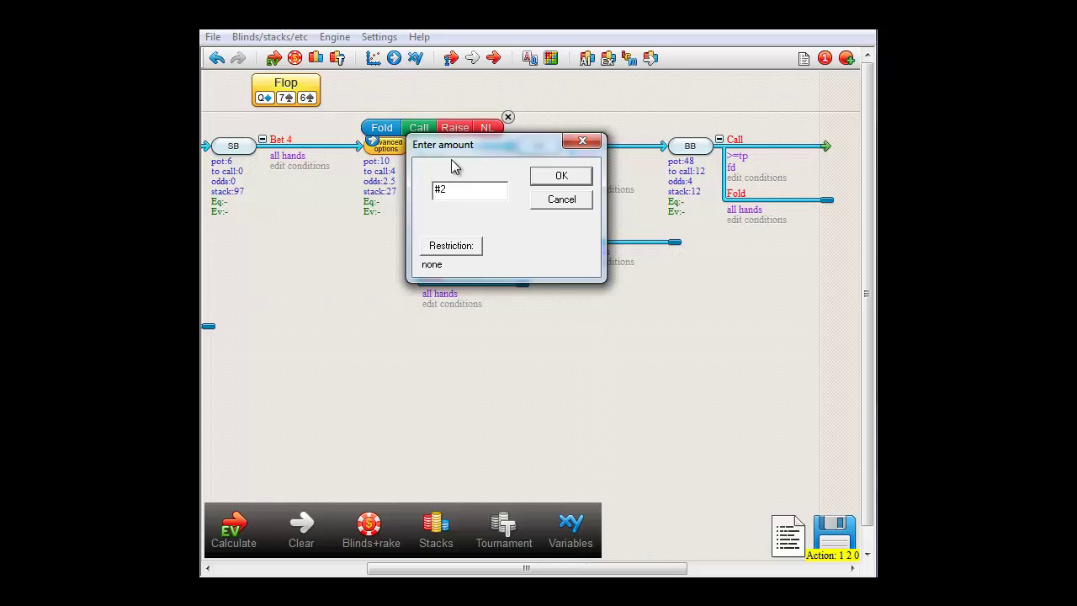
key("Return")
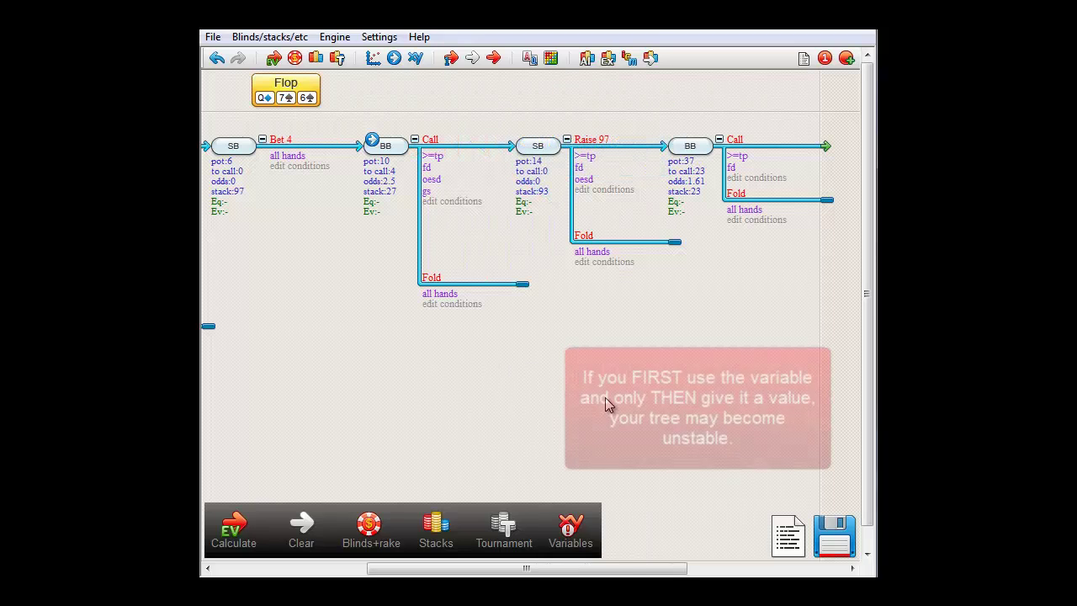
Give variable #2 the value 14 so the raise reads 14
left_click(577, 526)
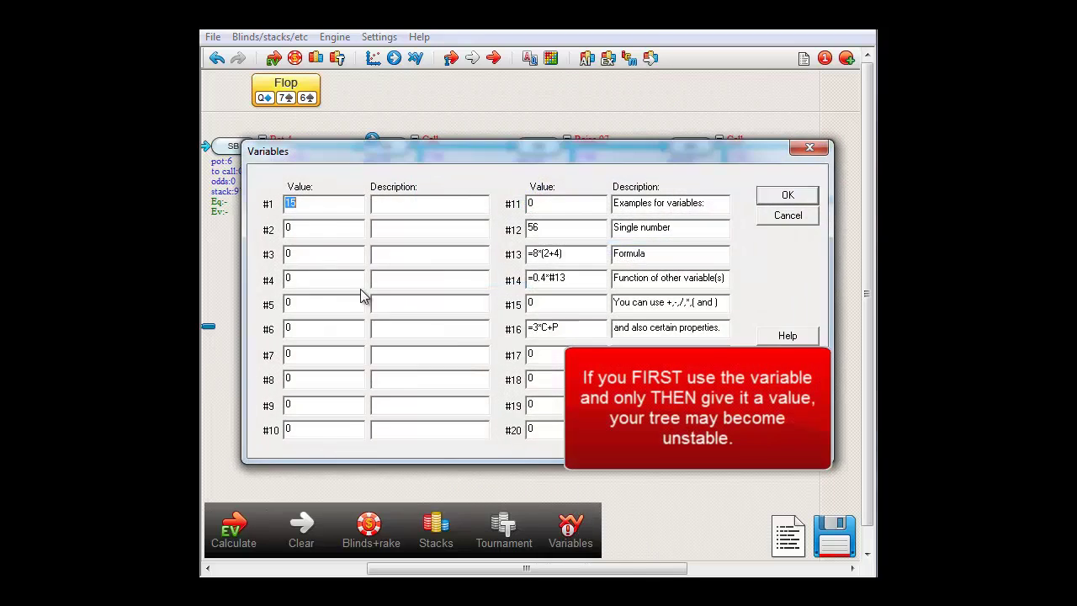
double_click(287, 229)
type("14")
key("Return")
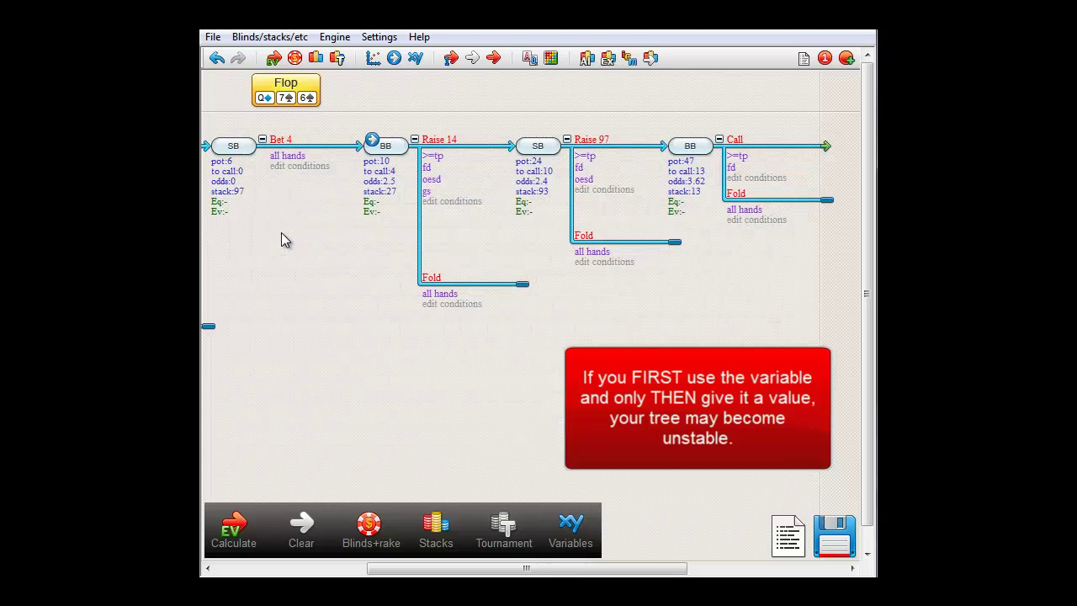